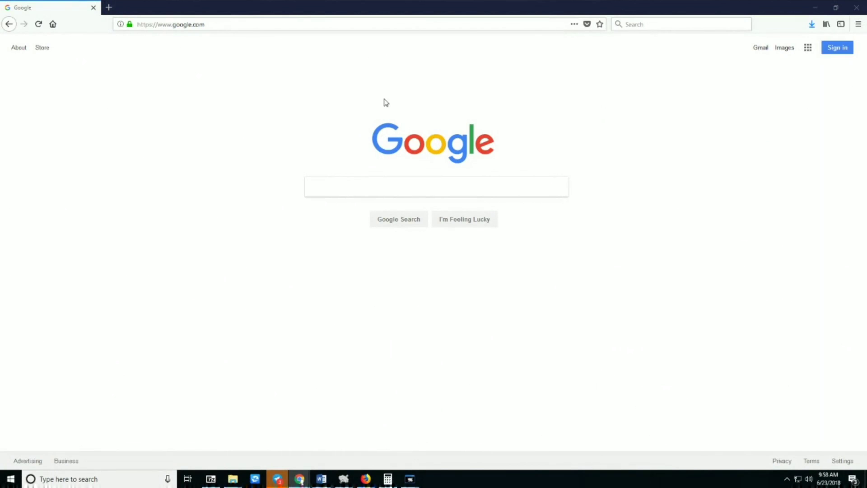
Go to explorer.bitcoin2.network/download.html and save the Wallet GUI Win64 archive B2N_Wallet_Win64.zip.
{"action": "left_click", "coordinate": [215, 25]}
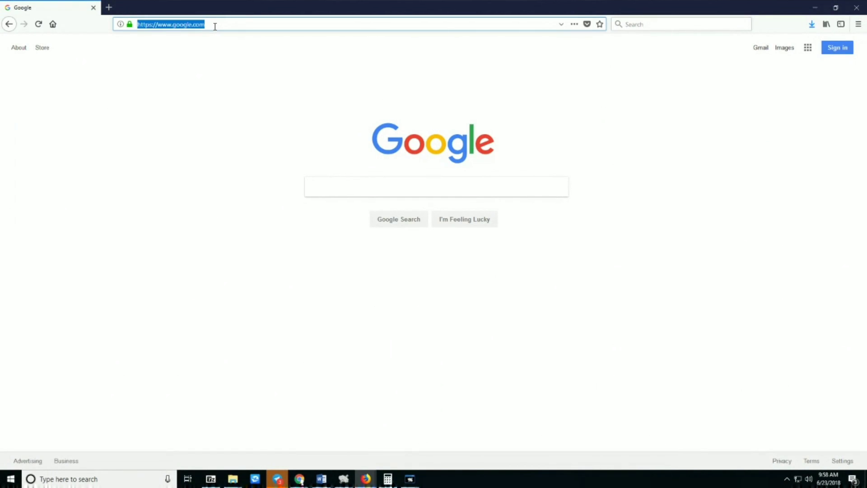
{"action": "type", "text": "explorer.bitcoin2.network/"}
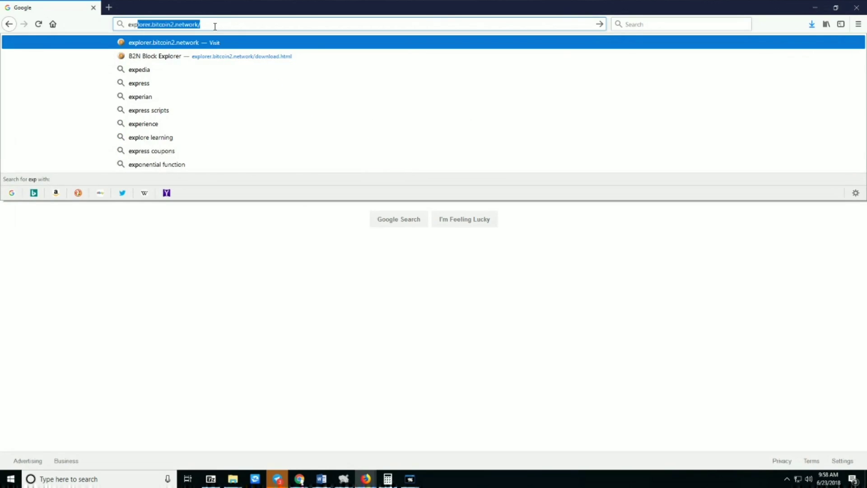
{"action": "key", "text": "Return"}
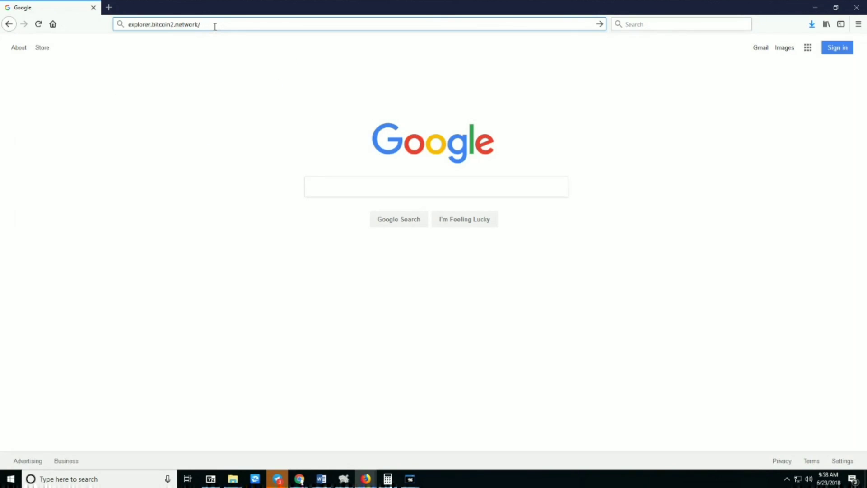
{"action": "type", "text": "dow"}
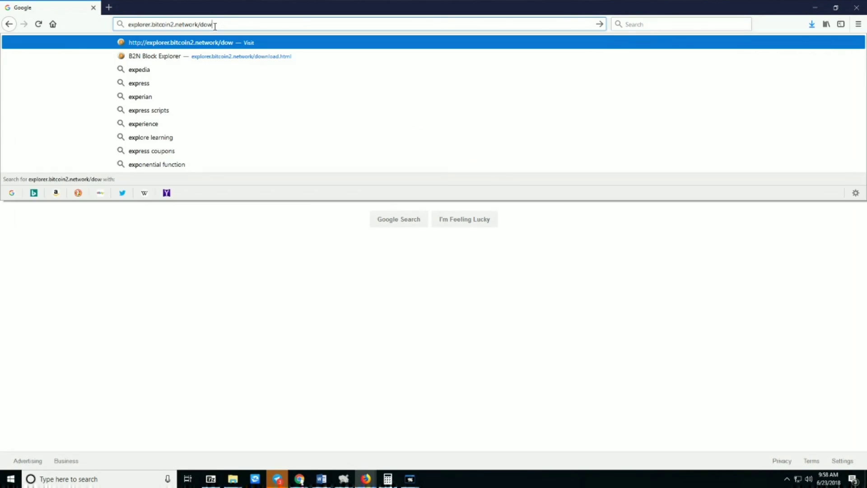
{"action": "type", "text": "nload"}
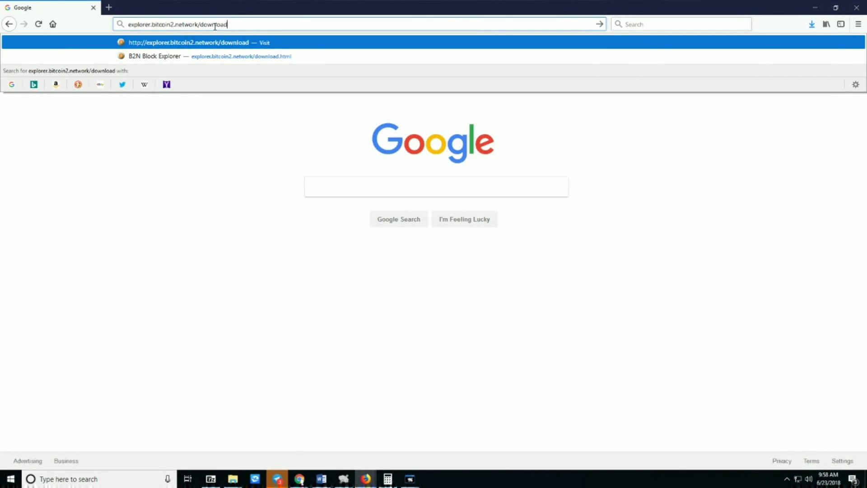
{"action": "type", "text": ".htmp"}
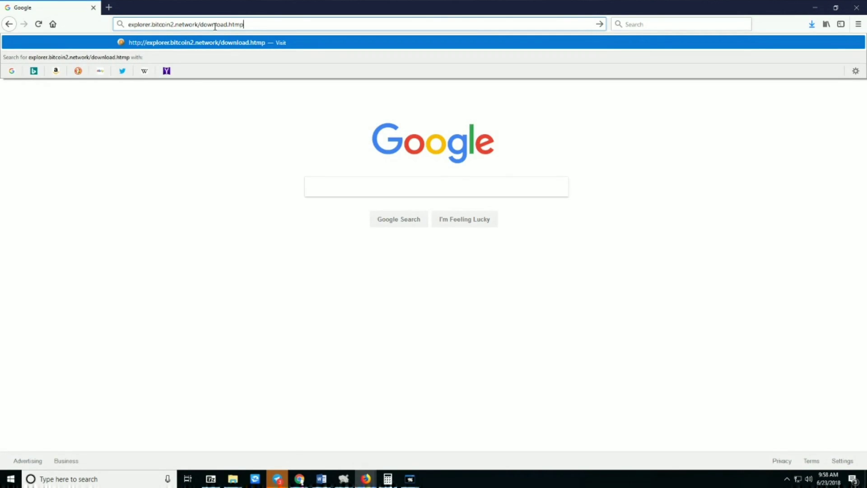
{"action": "key", "text": "BackSpace"}
{"action": "type", "text": "l"}
{"action": "key", "text": "Return"}
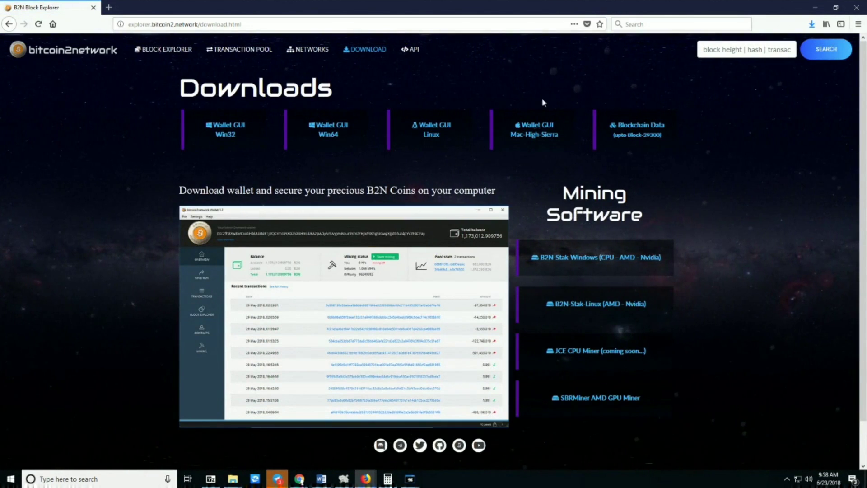
{"action": "left_click", "coordinate": [328, 140]}
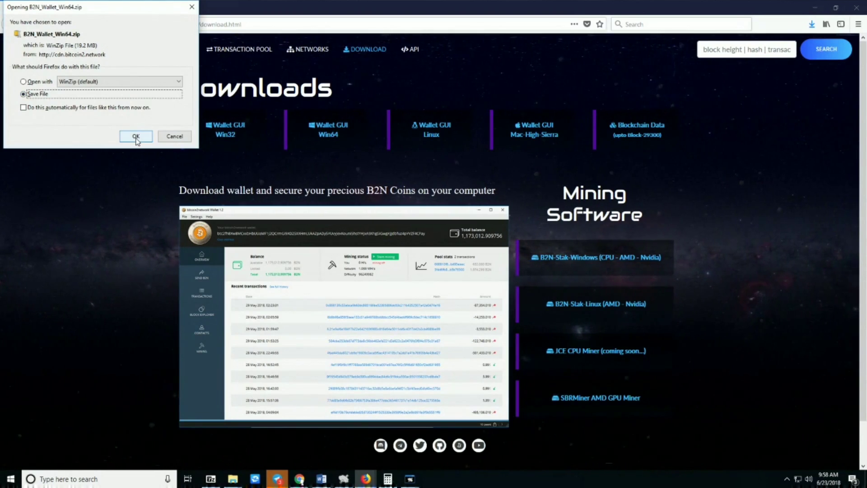
{"action": "left_click", "coordinate": [136, 137]}
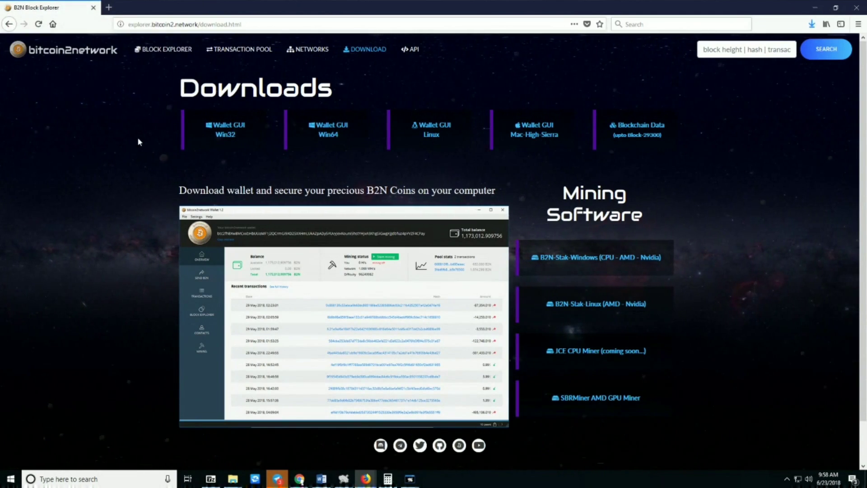
Extract the downloaded B2N_Wallet_Win64.zip with 7-Zip in the Downloads folder.
{"action": "key", "text": "super+e"}
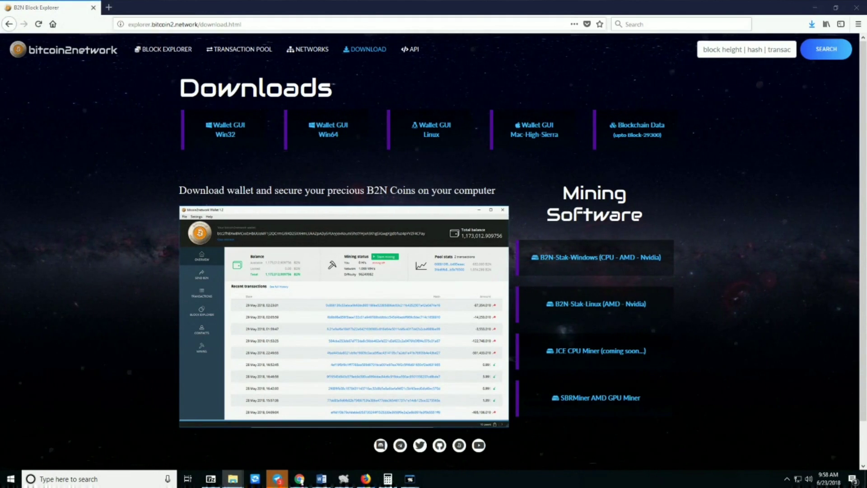
{"action": "left_click_drag", "start_coordinate": [522, 197], "coordinate": [474, 165]}
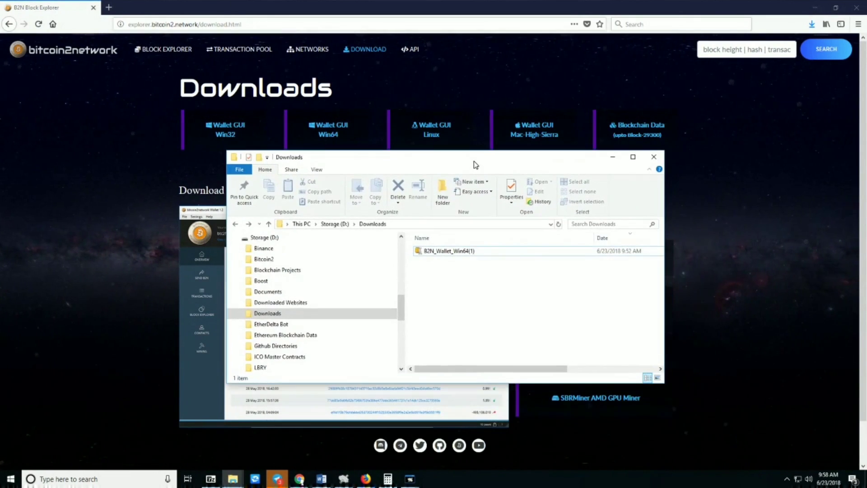
{"action": "right_click", "coordinate": [430, 253]}
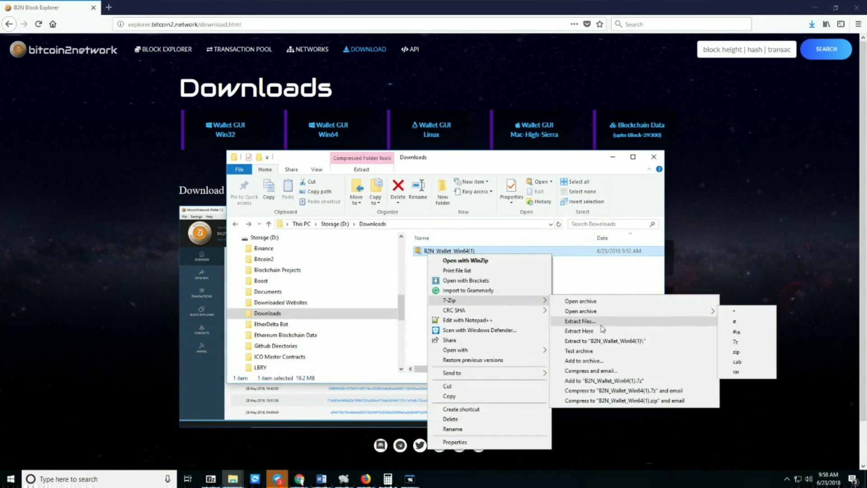
{"action": "left_click", "coordinate": [602, 333]}
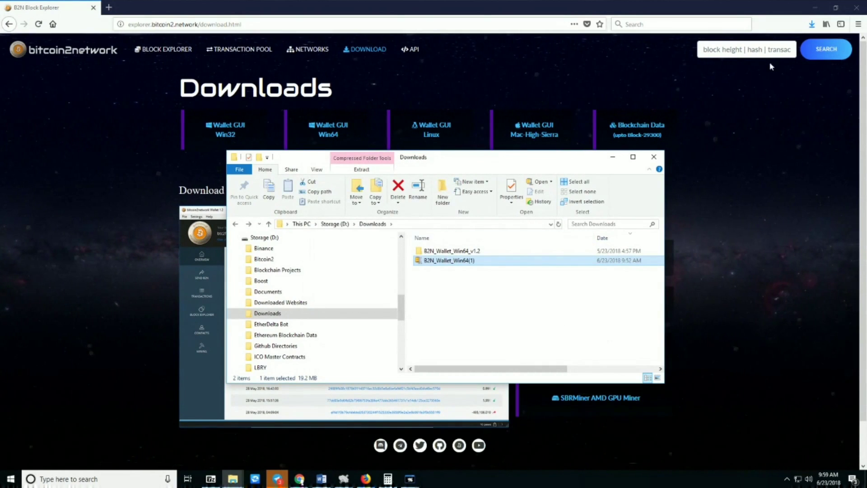
Copy the B2N_Wallet_Win64_v1.2 folder to the desktop and launch B2N Wallet win64 v1.2 from it.
{"action": "left_click", "coordinate": [815, 7]}
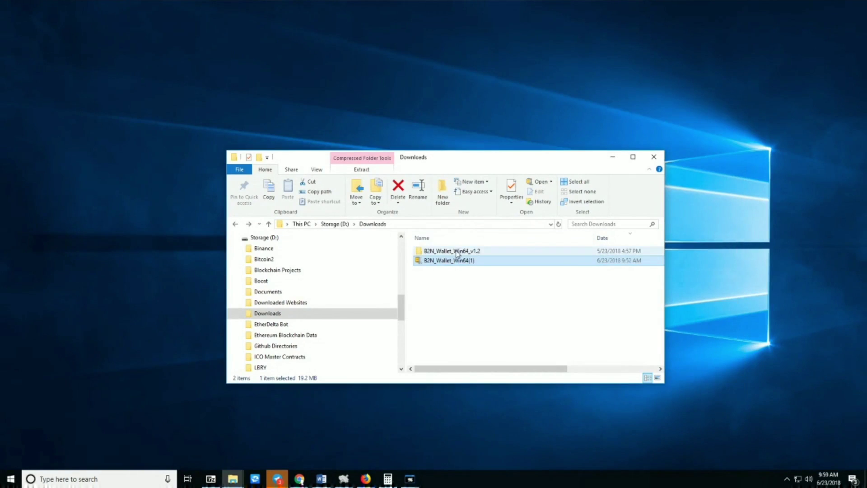
{"action": "left_click_drag", "start_coordinate": [451, 251], "coordinate": [79, 91]}
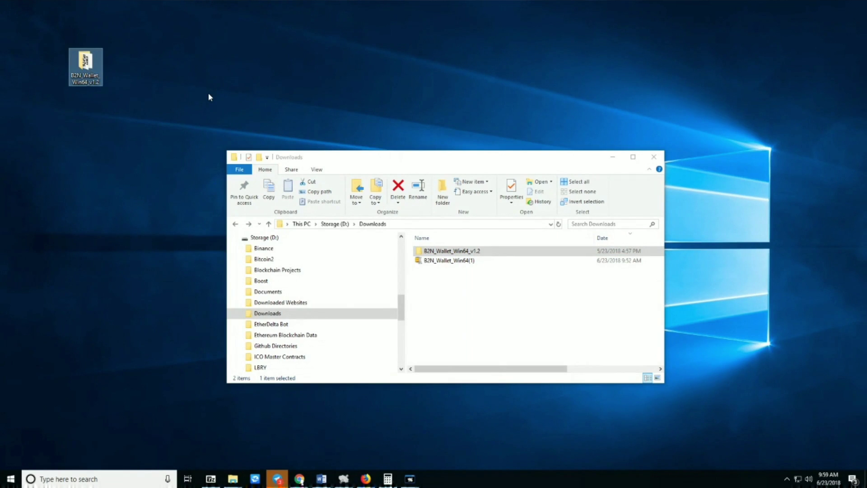
{"action": "double_click", "coordinate": [83, 74]}
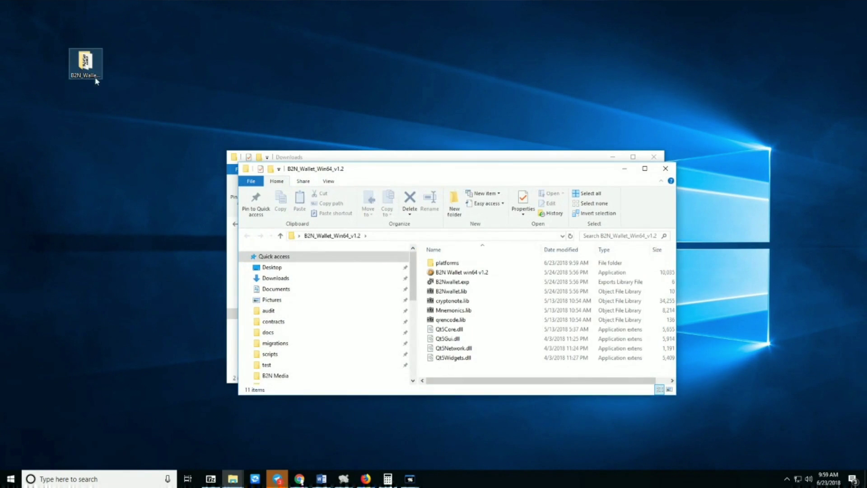
{"action": "left_click_drag", "start_coordinate": [455, 179], "coordinate": [391, 62]}
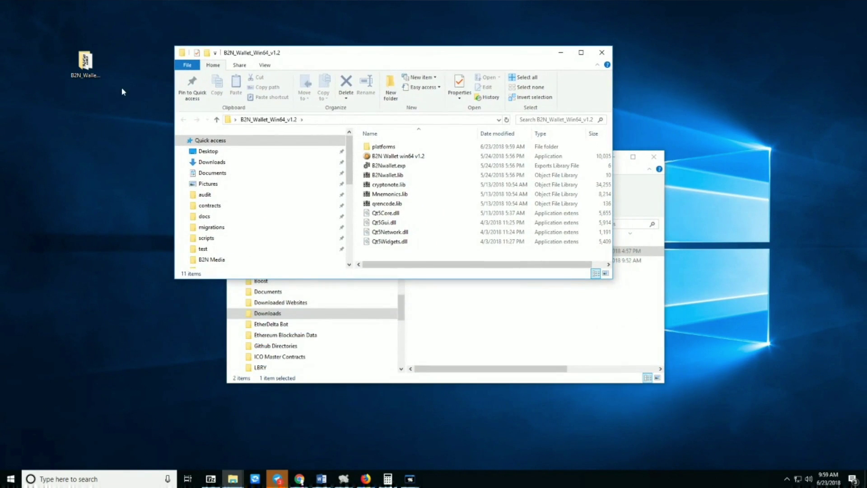
{"action": "double_click", "coordinate": [395, 156]}
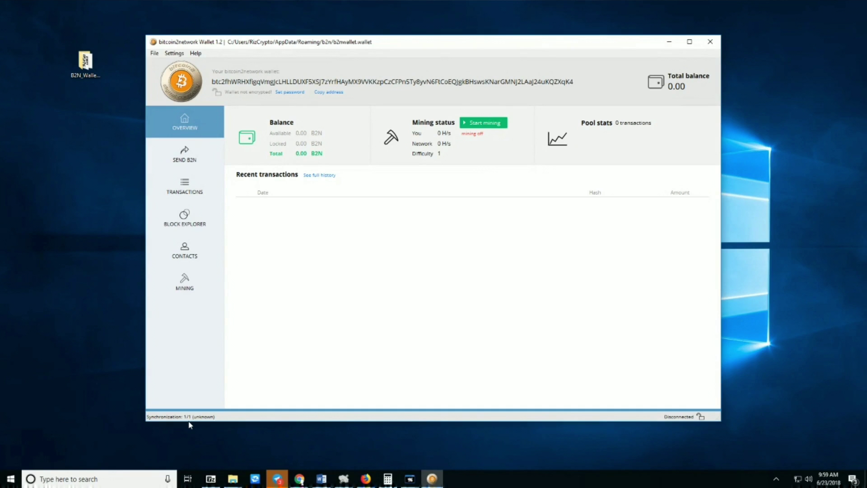
Close the loaded B2N Wallet window so it saves its data and exits.
{"action": "left_click", "coordinate": [711, 42]}
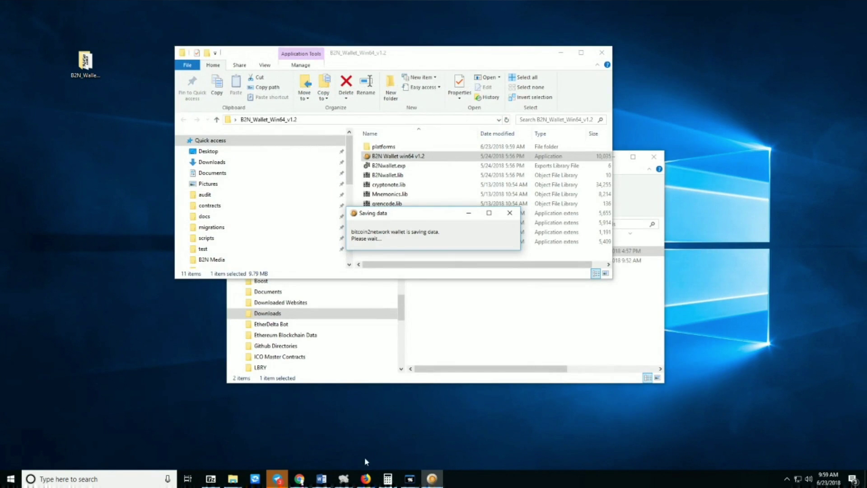
Return to the B2N explorer Downloads page and save the 277 MB b2n-blockchain.zip archive.
{"action": "mouse_move", "coordinate": [364, 482]}
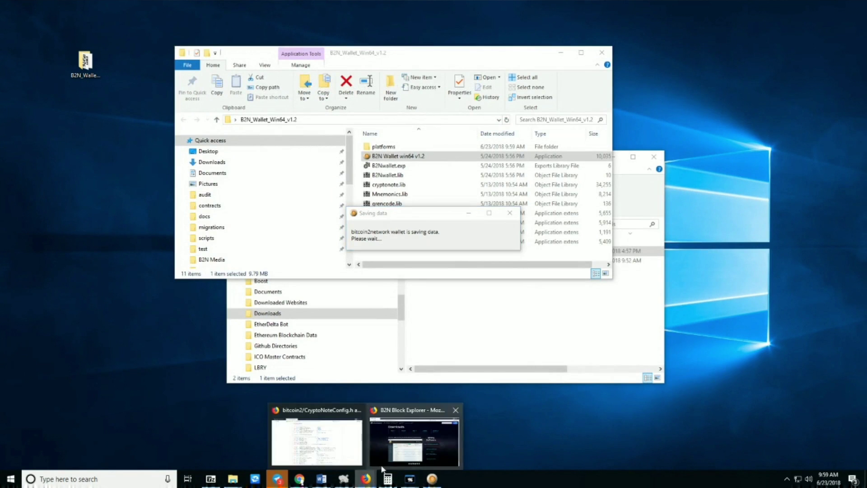
{"action": "left_click", "coordinate": [414, 431]}
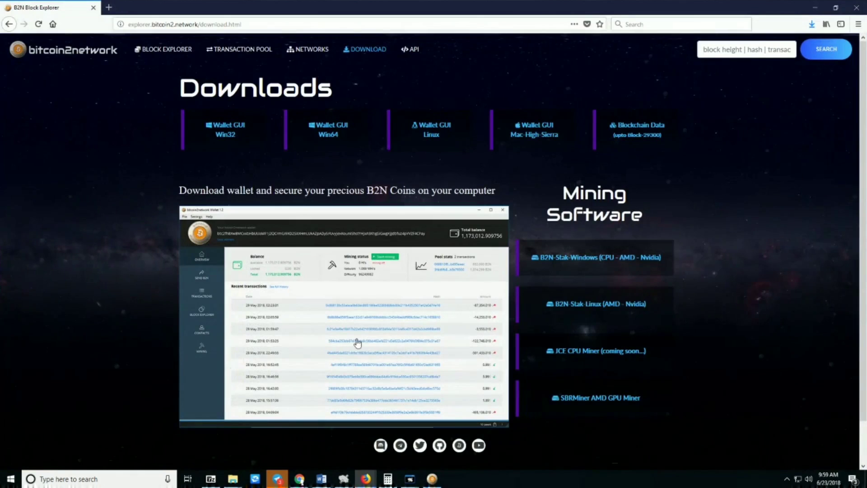
{"action": "left_click", "coordinate": [646, 136]}
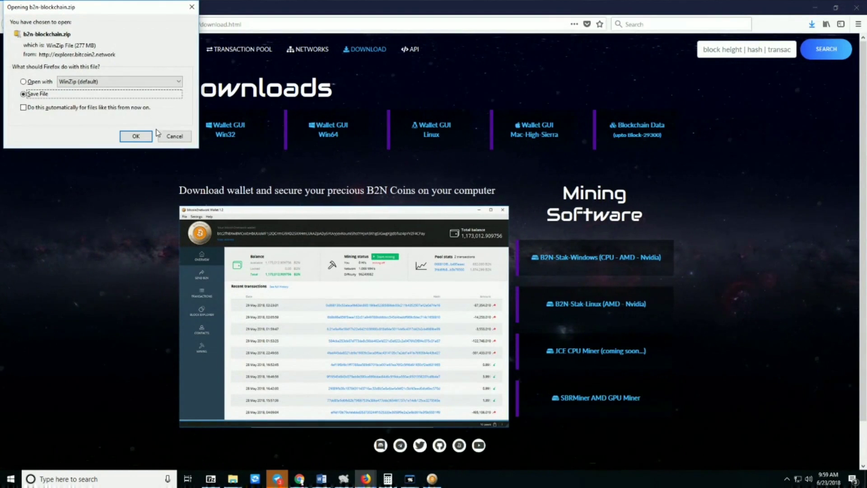
{"action": "left_click", "coordinate": [136, 139]}
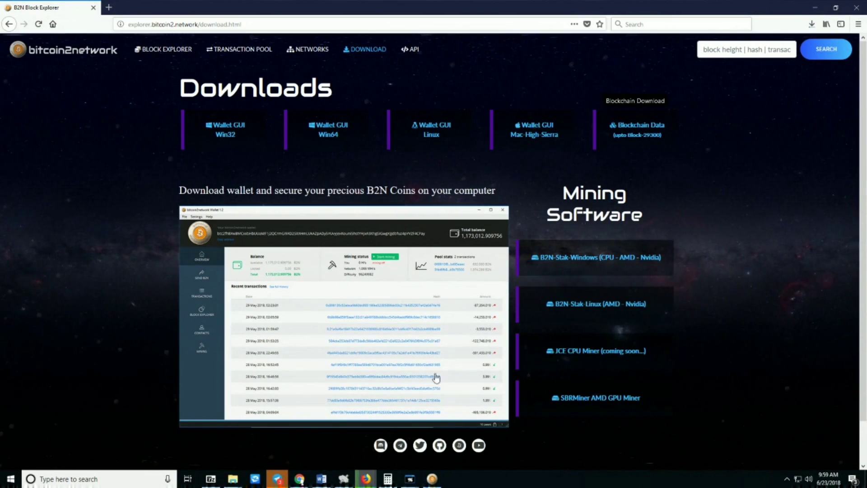
{"action": "left_click", "coordinate": [233, 480]}
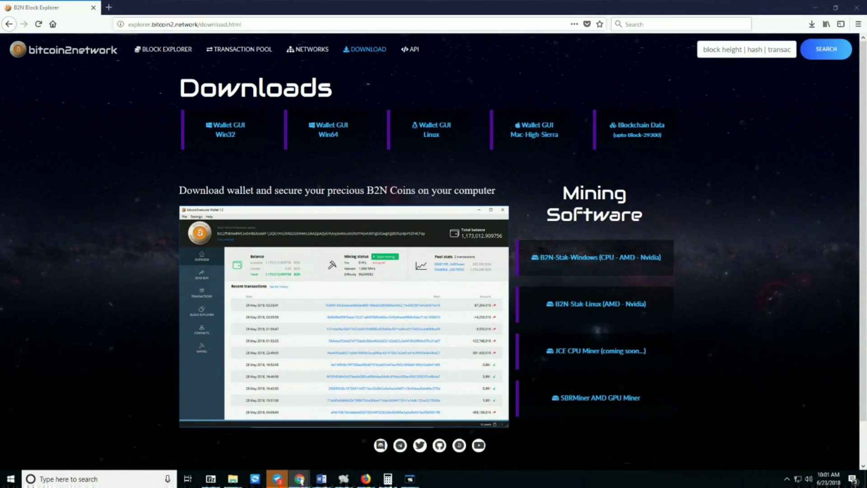
Extract b2n-blockchain.zip into the Downloads folder with 7-Zip Extract Here.
{"action": "left_click", "coordinate": [233, 480]}
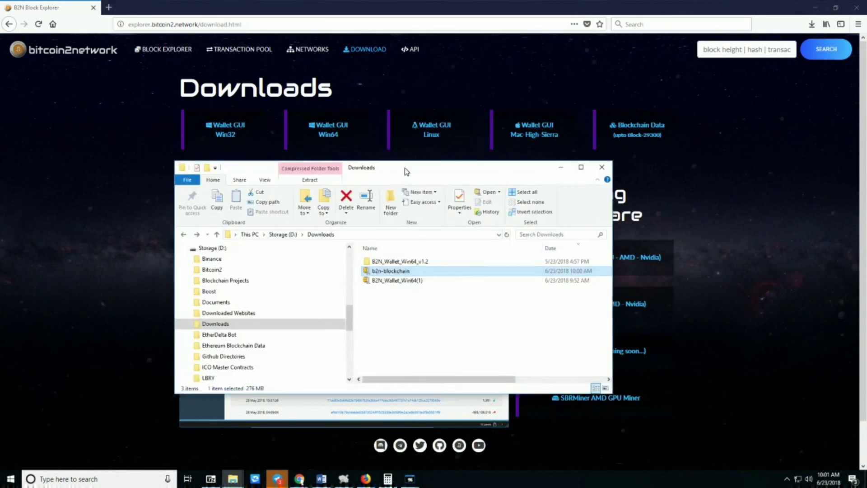
{"action": "left_click_drag", "start_coordinate": [405, 167], "coordinate": [412, 122]}
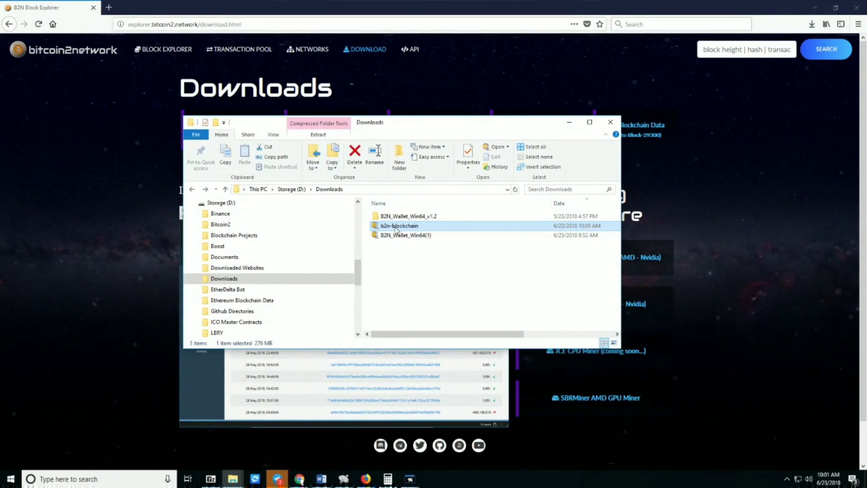
{"action": "right_click", "coordinate": [397, 227]}
{"action": "mouse_move", "coordinate": [474, 273]}
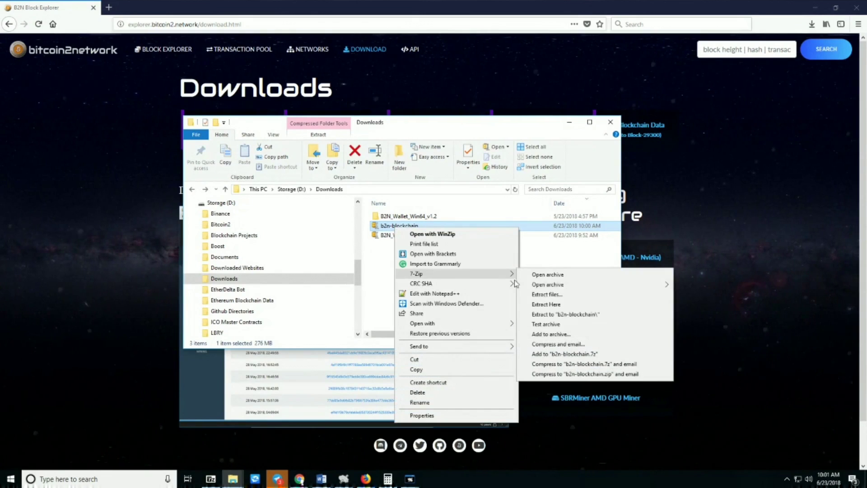
{"action": "left_click", "coordinate": [546, 304]}
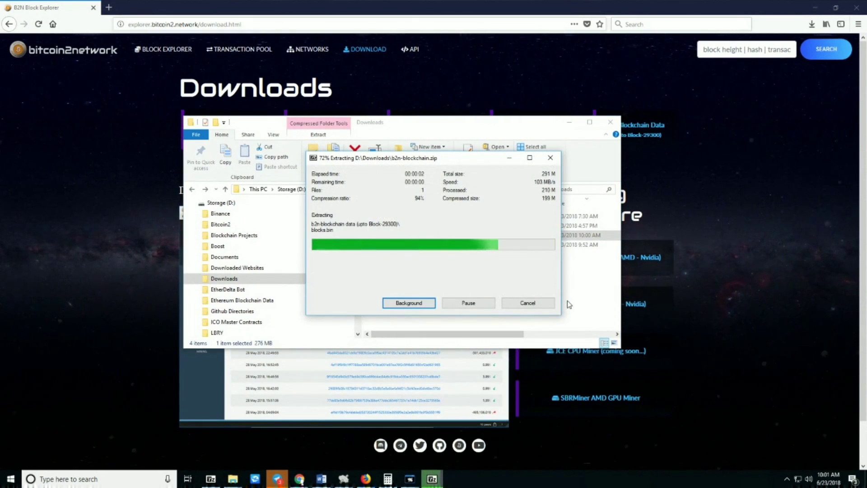
{"action": "left_click", "coordinate": [443, 292]}
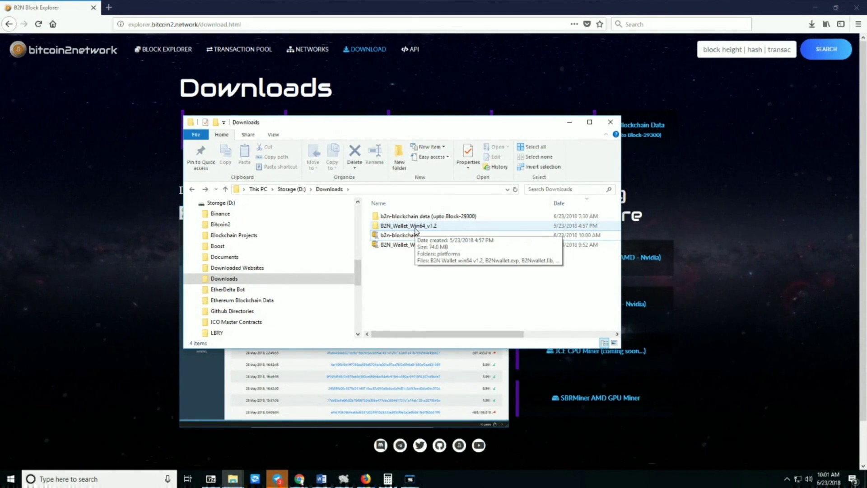
Copy blockindexes.bin, blocks.bin and p2pstate.bin from the extracted blockchain data folder.
{"action": "double_click", "coordinate": [414, 216]}
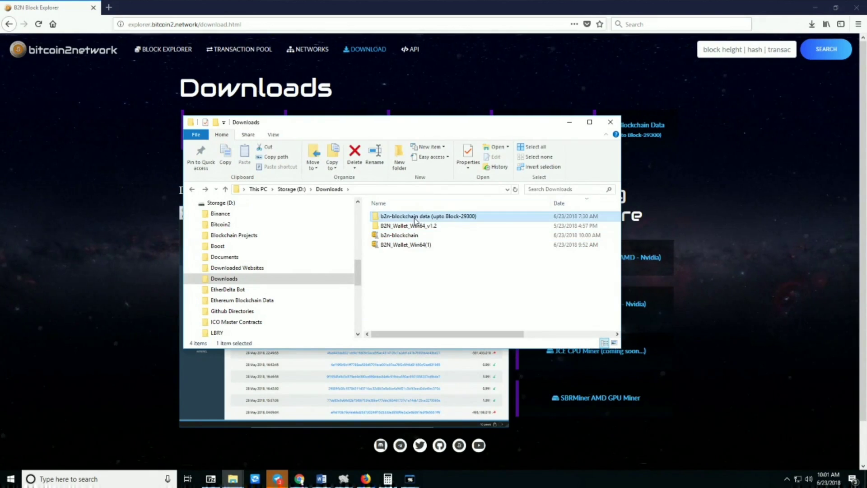
{"action": "left_click", "coordinate": [414, 217]}
{"action": "left_click_drag", "start_coordinate": [388, 270], "coordinate": [375, 217]}
{"action": "right_click", "coordinate": [387, 228]}
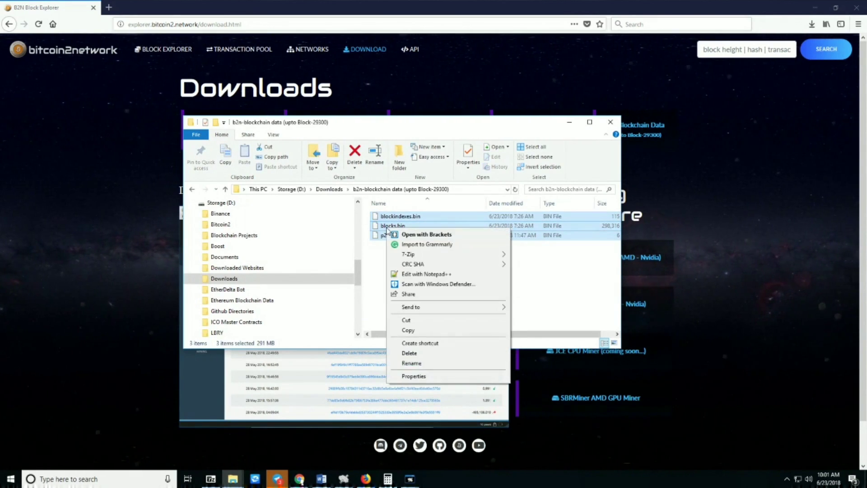
{"action": "left_click", "coordinate": [432, 330]}
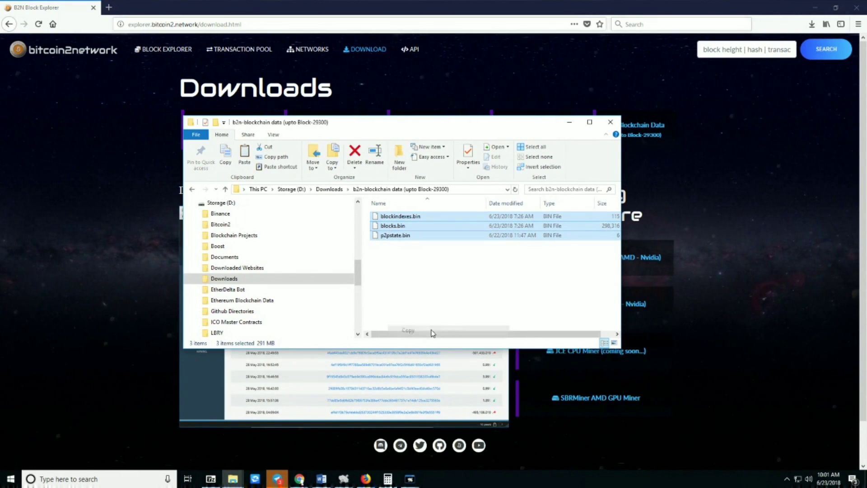
{"action": "left_click", "coordinate": [436, 302]}
{"action": "left_click", "coordinate": [454, 189]}
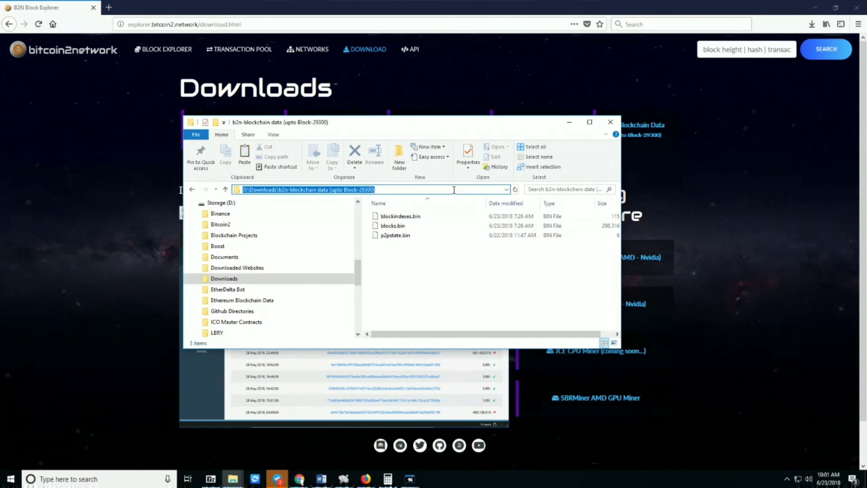
Go to %appdata% and open the b2n data folder.
{"action": "type", "text": "%appdata%"}
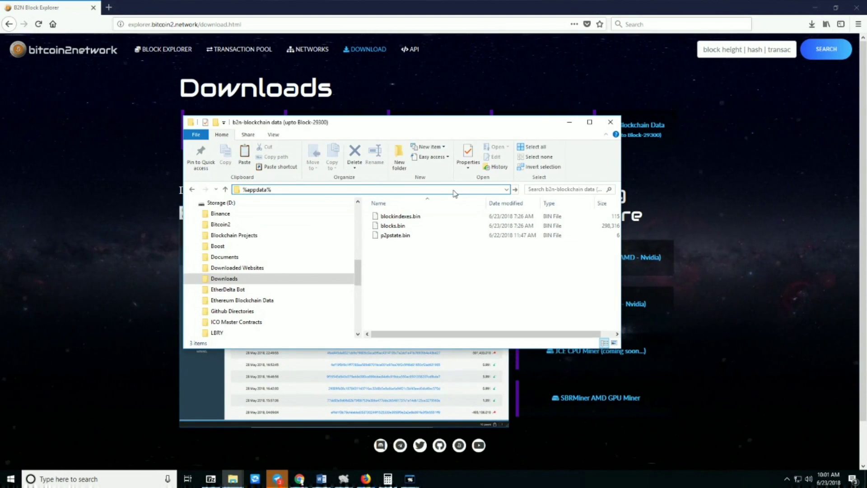
{"action": "key", "text": "Return"}
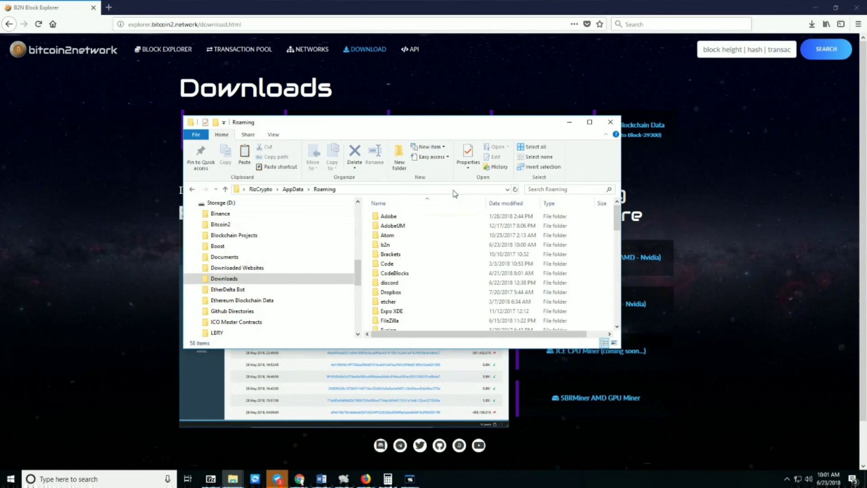
{"action": "double_click", "coordinate": [382, 248]}
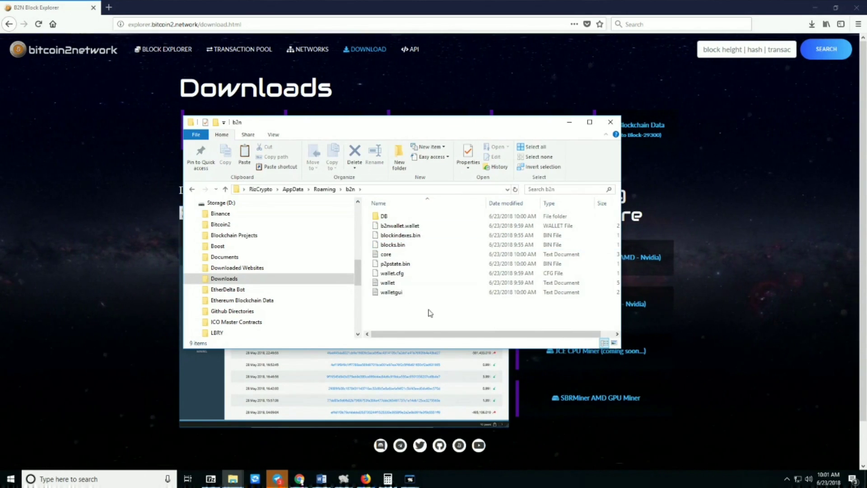
Paste the block data files into b2n, replacing the existing ones, then close the window.
{"action": "right_click", "coordinate": [443, 312]}
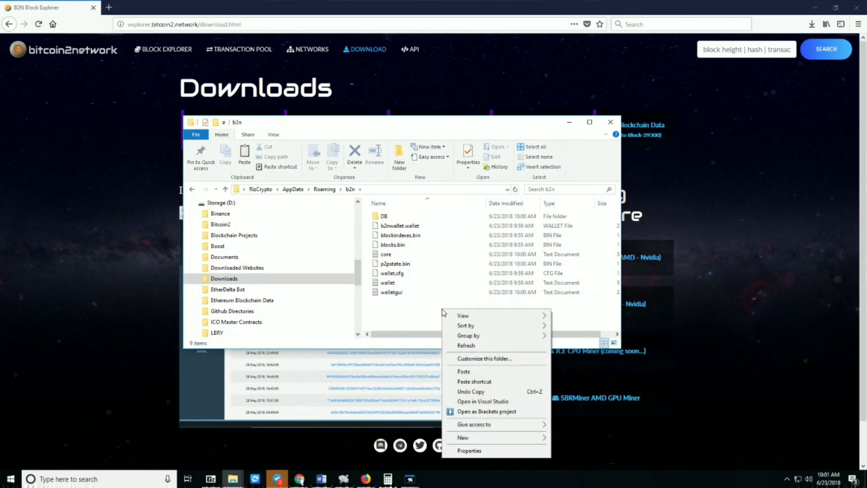
{"action": "left_click", "coordinate": [491, 372]}
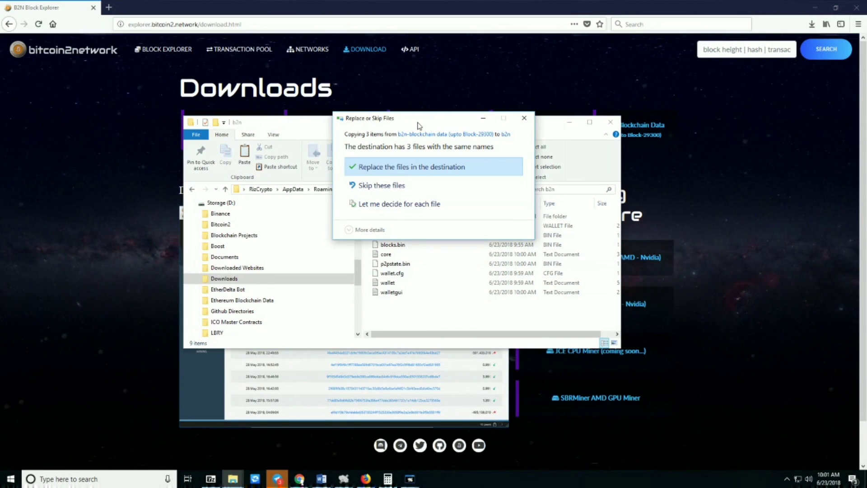
{"action": "left_click_drag", "start_coordinate": [418, 126], "coordinate": [188, 210]}
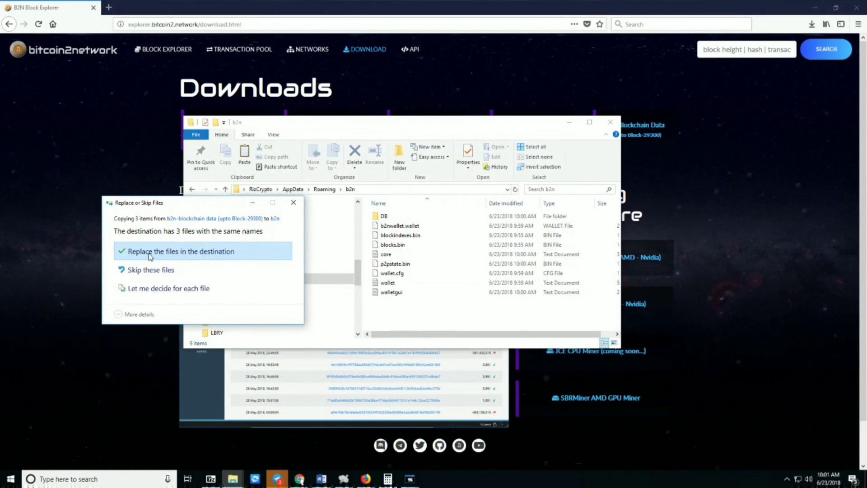
{"action": "left_click", "coordinate": [183, 253]}
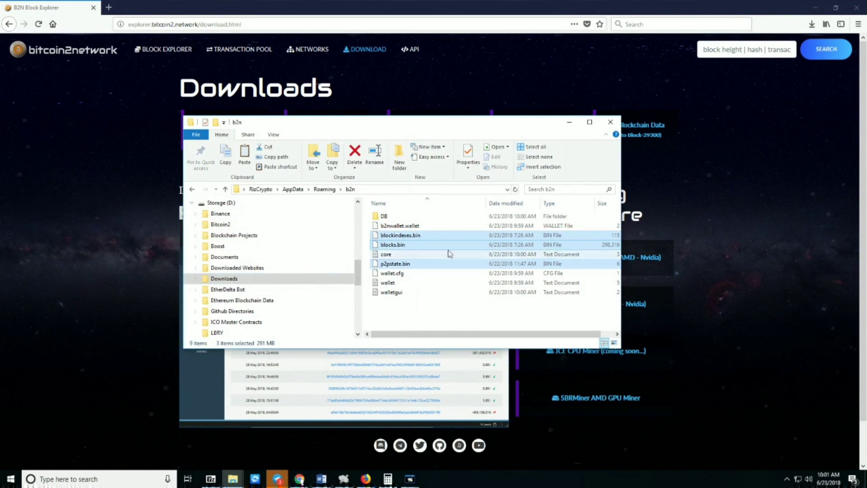
{"action": "left_click", "coordinate": [609, 128]}
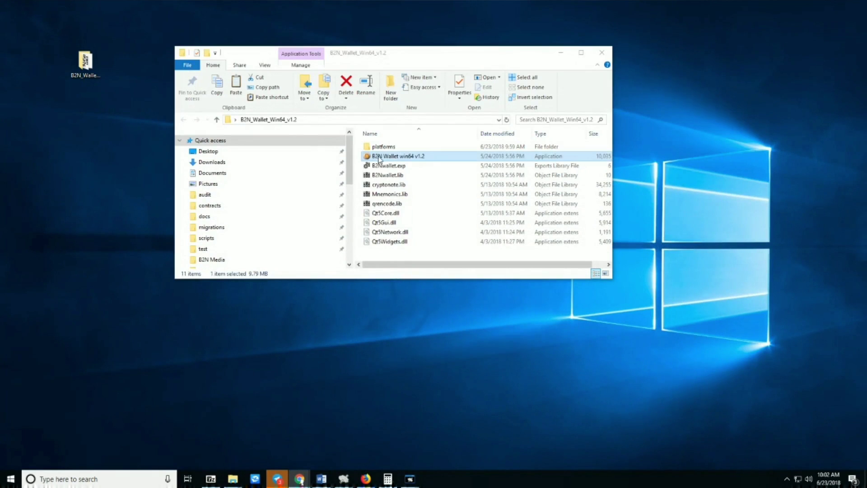
Start B2N Wallet win64 v1.2 from its folder so it imports the local blocks.
{"action": "double_click", "coordinate": [380, 158]}
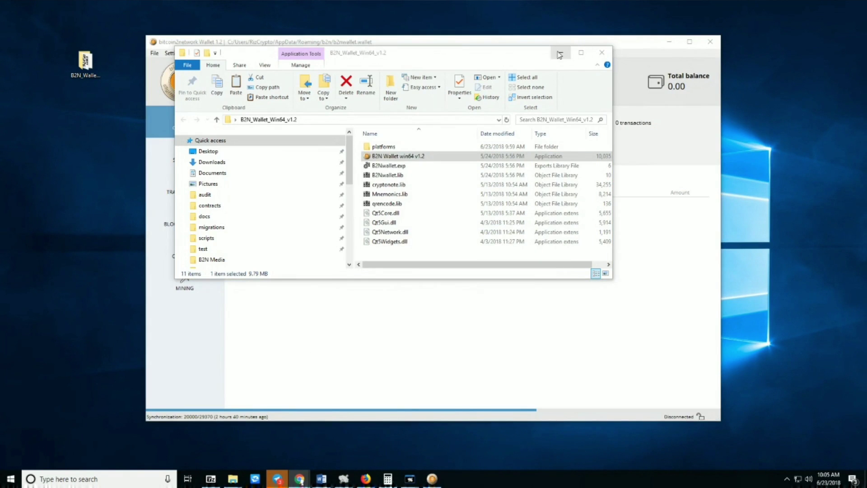
Minimize File Explorer to reveal the wallet Overview, synced at 29370/29370 with 0.00 B2N.
{"action": "left_click", "coordinate": [560, 52]}
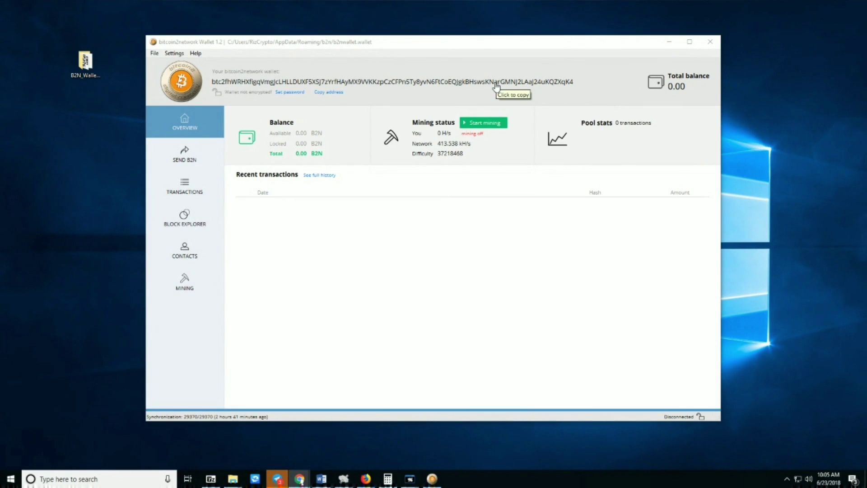
{"action": "left_click", "coordinate": [153, 54]}
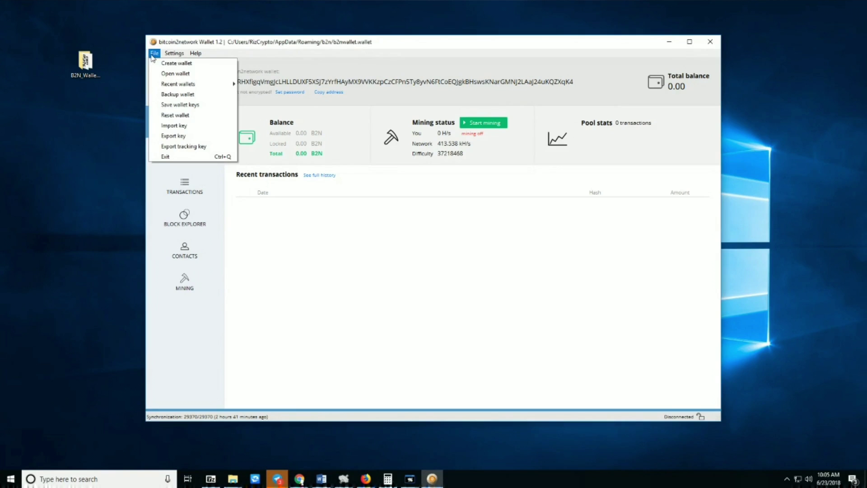
{"action": "left_click", "coordinate": [163, 65]}
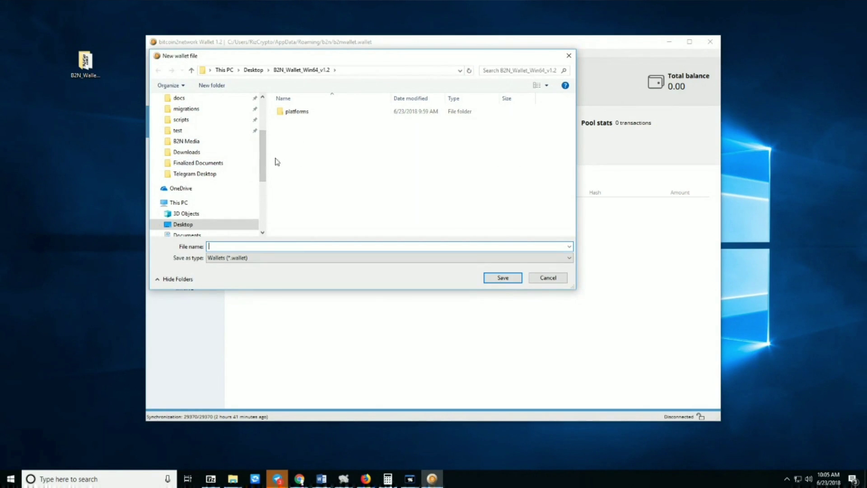
{"action": "scroll", "coordinate": [264, 131], "scroll_direction": "up", "scroll_amount": 3}
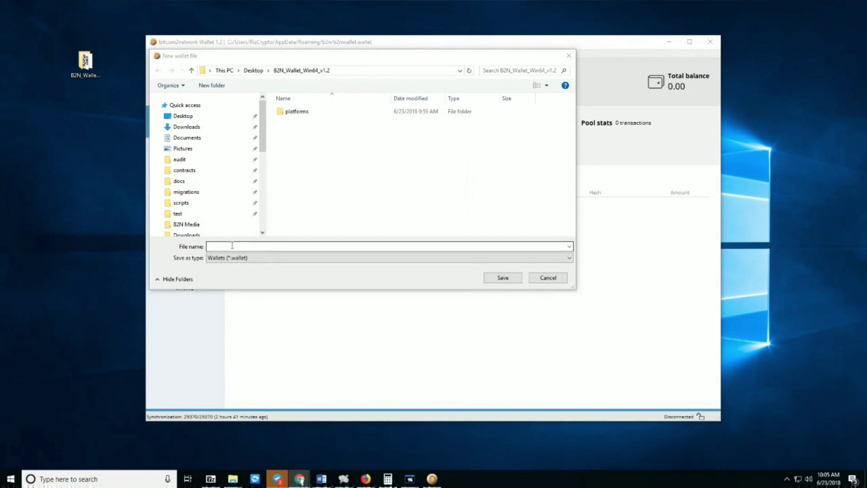
{"action": "left_click", "coordinate": [201, 117]}
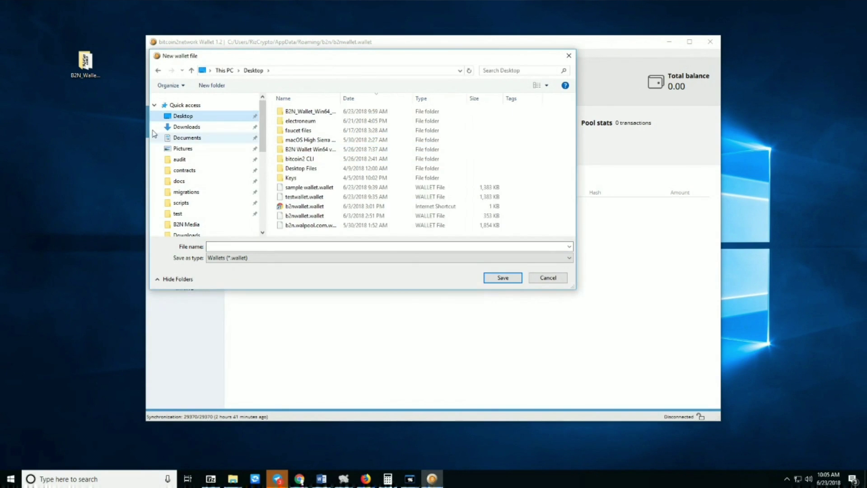
{"action": "left_click", "coordinate": [255, 246]}
{"action": "type", "text": "testwallet"}
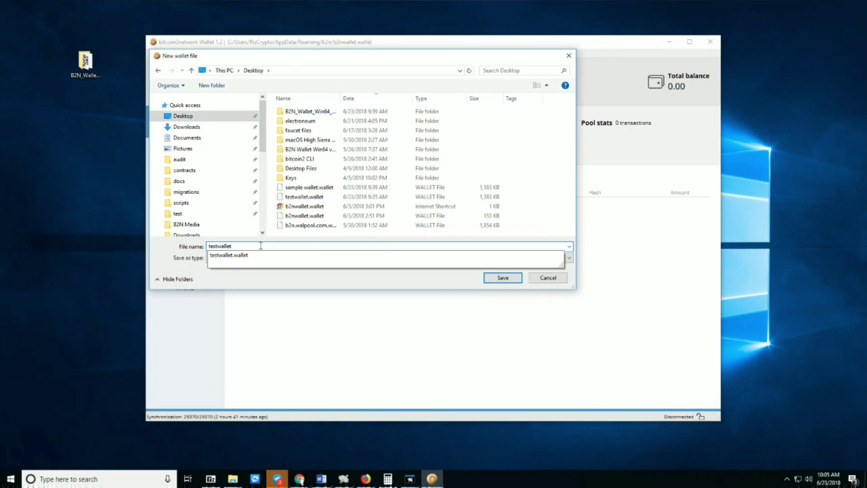
{"action": "left_click", "coordinate": [500, 278]}
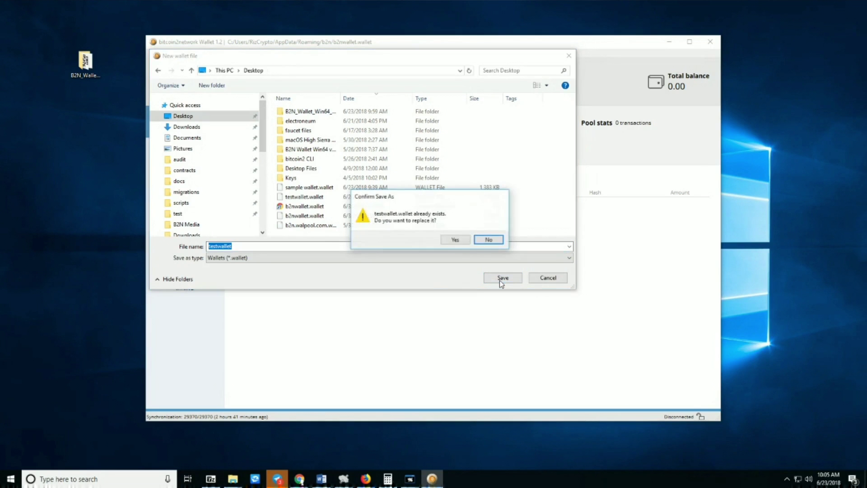
{"action": "left_click", "coordinate": [459, 241]}
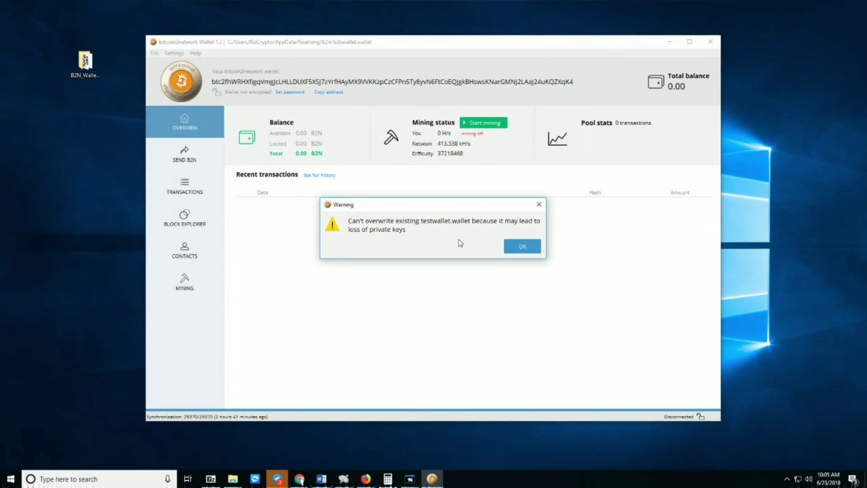
Dismiss the overwrite warning and open the Set password dialog for the wallet.
{"action": "left_click", "coordinate": [519, 246]}
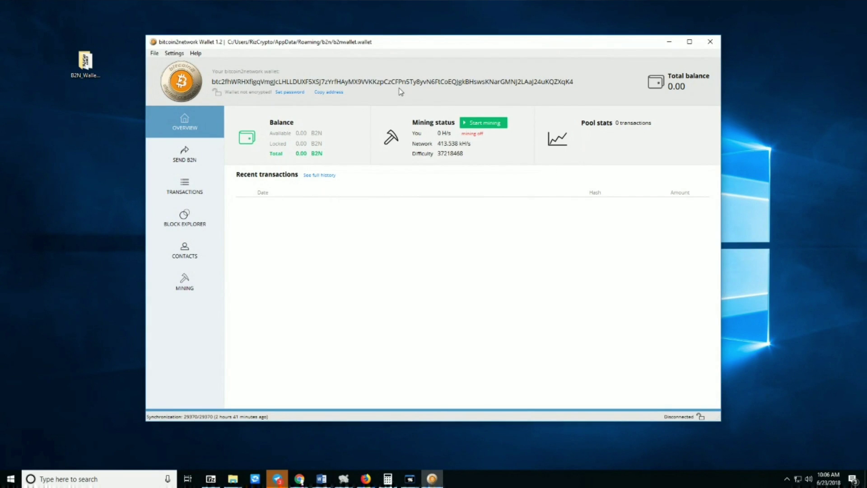
{"action": "left_click", "coordinate": [285, 96]}
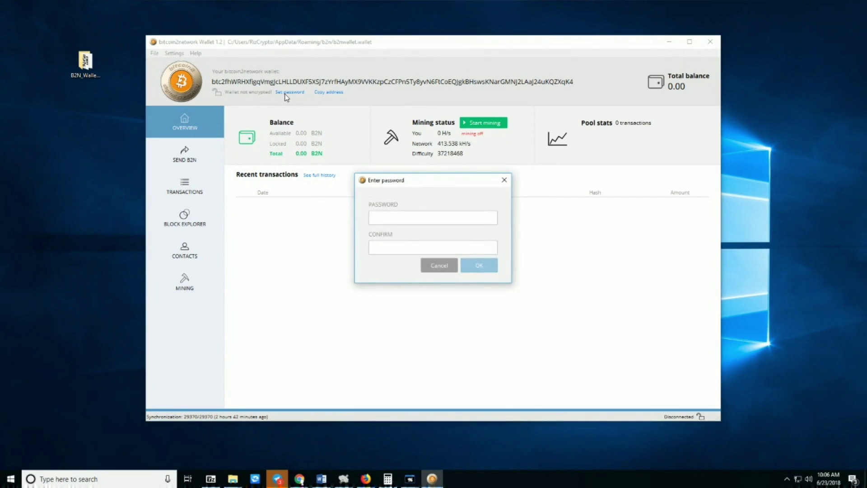